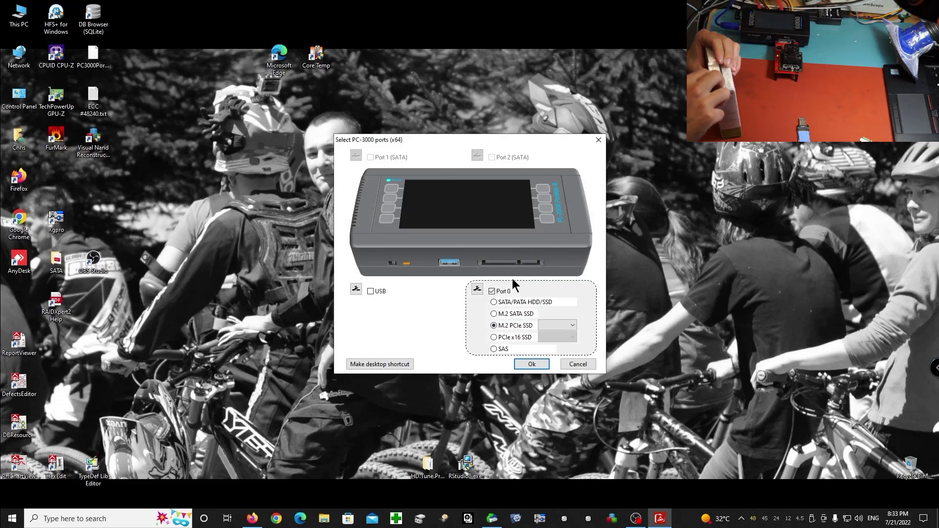
- Auto-detect the Port 0 M.2 PCIe SSD interface so it reads NVMe
click(519, 328)
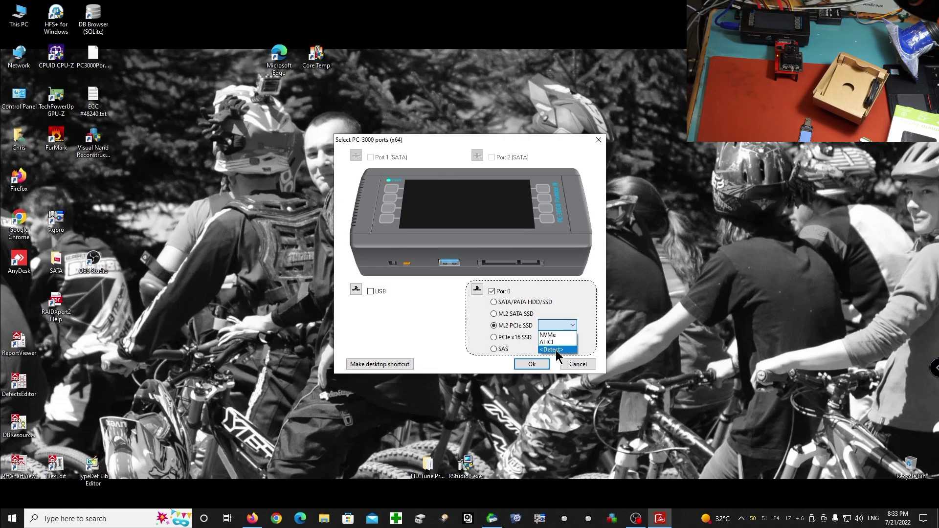
click(556, 350)
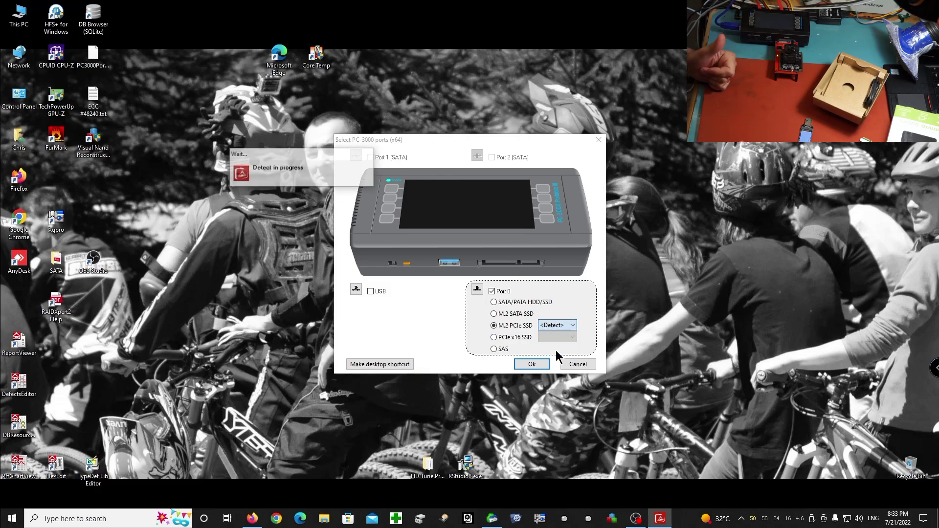
- Confirm the port setup, power the Port 0 SSD, and launch the universal NVMe utility
click(533, 366)
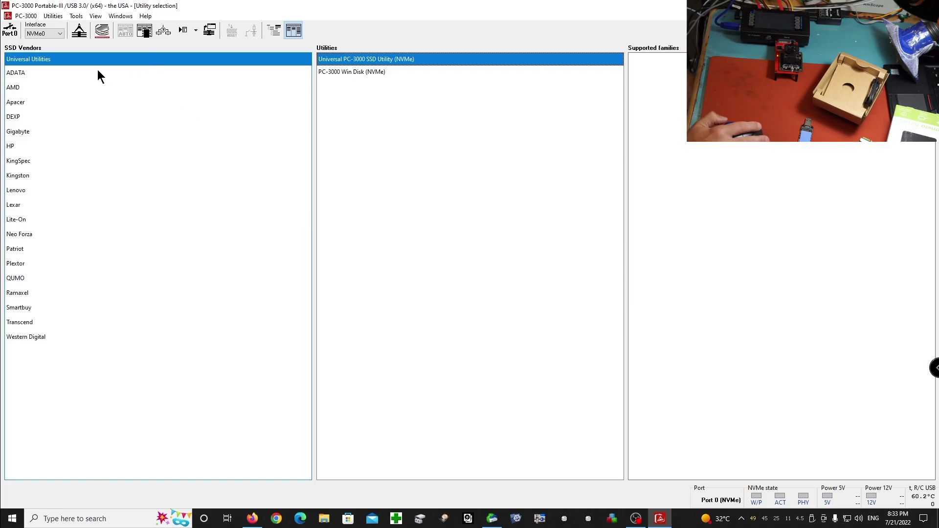
click(15, 34)
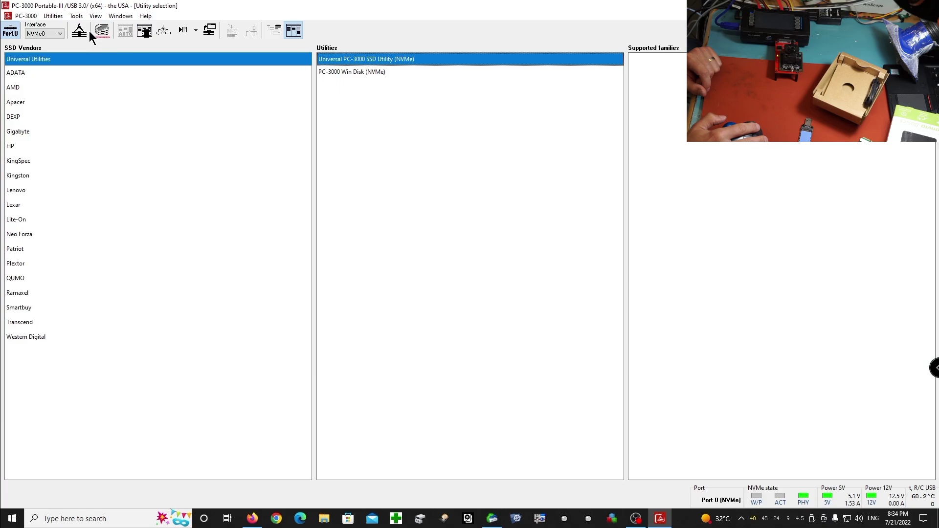
click(183, 29)
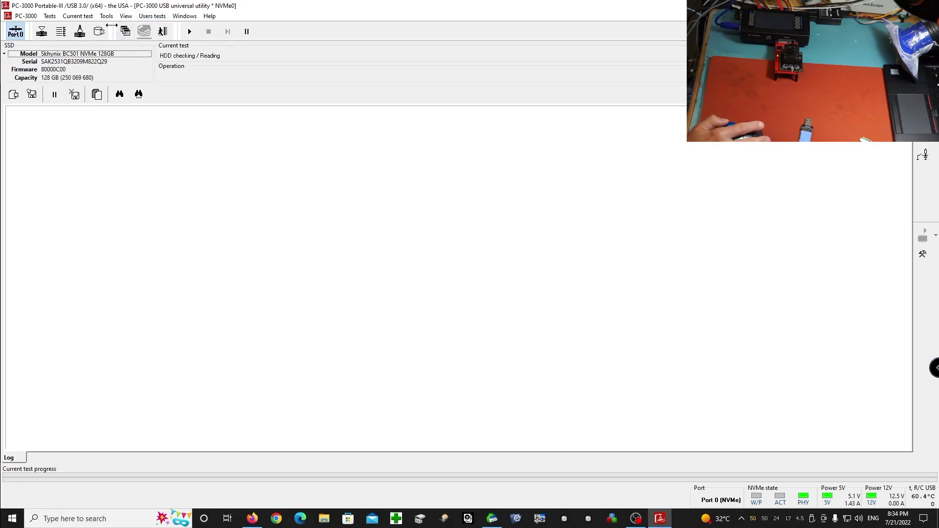
- Open the sector editor at LBA 0 and step through the first few sectors
click(108, 16)
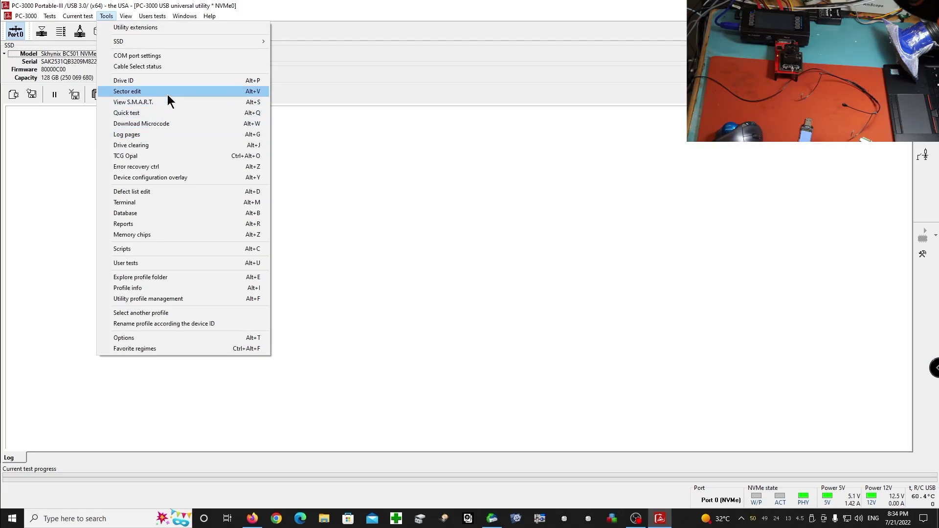
click(168, 93)
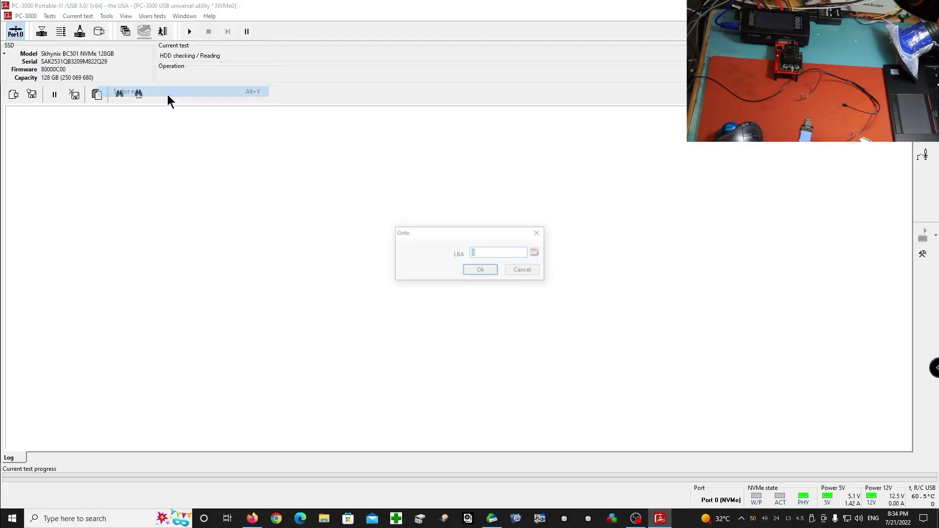
click(490, 275)
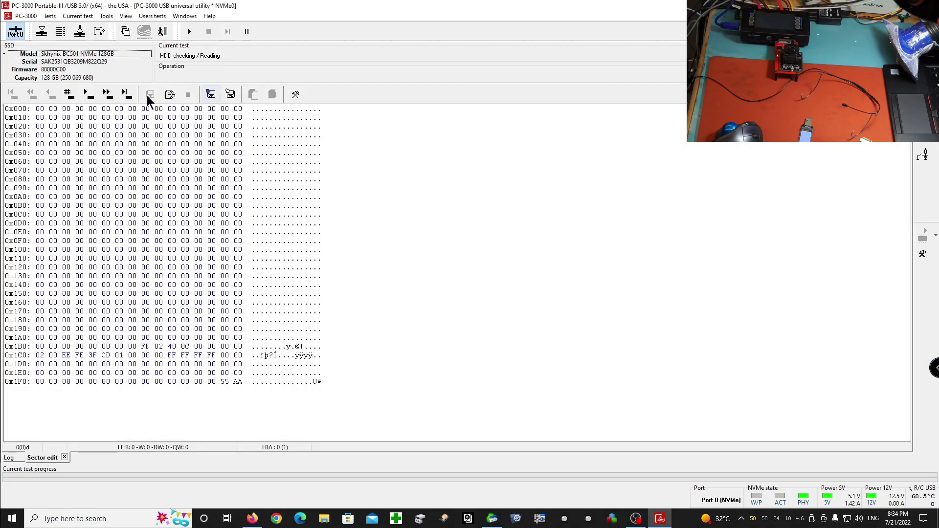
click(87, 93)
click(87, 93)
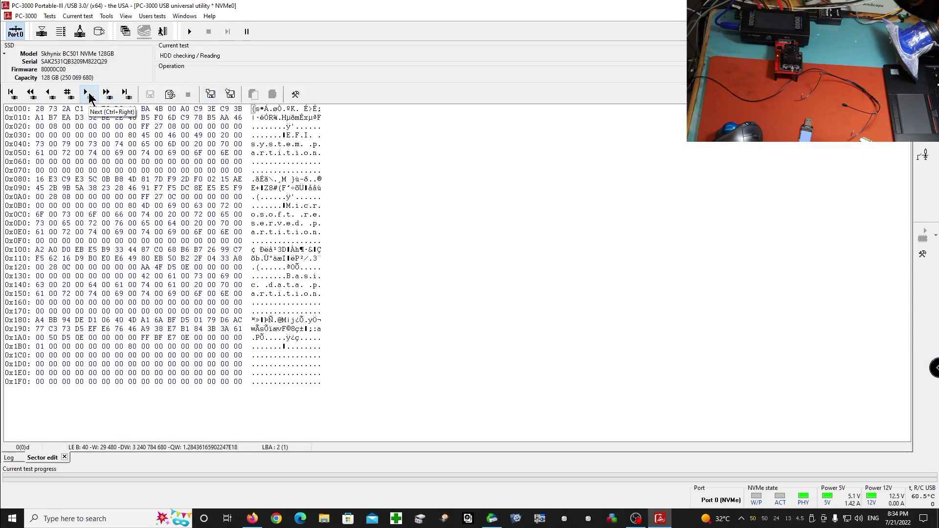
click(91, 98)
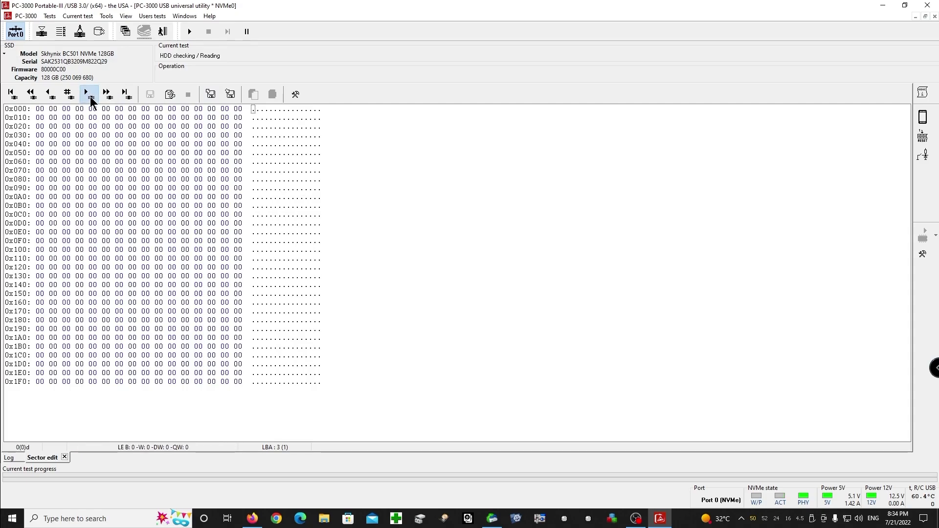
double_click(90, 98)
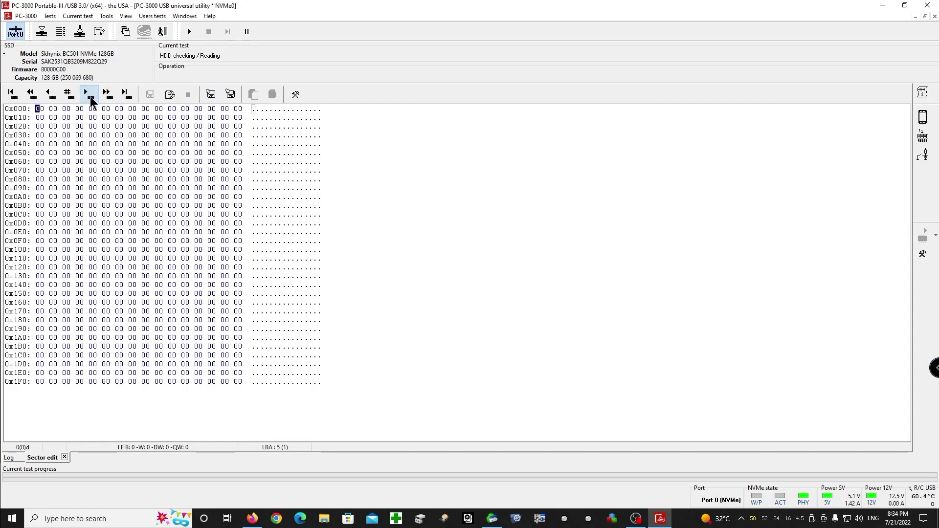
- Jump to the drive's last sector and step back to the backup GPT header
click(130, 95)
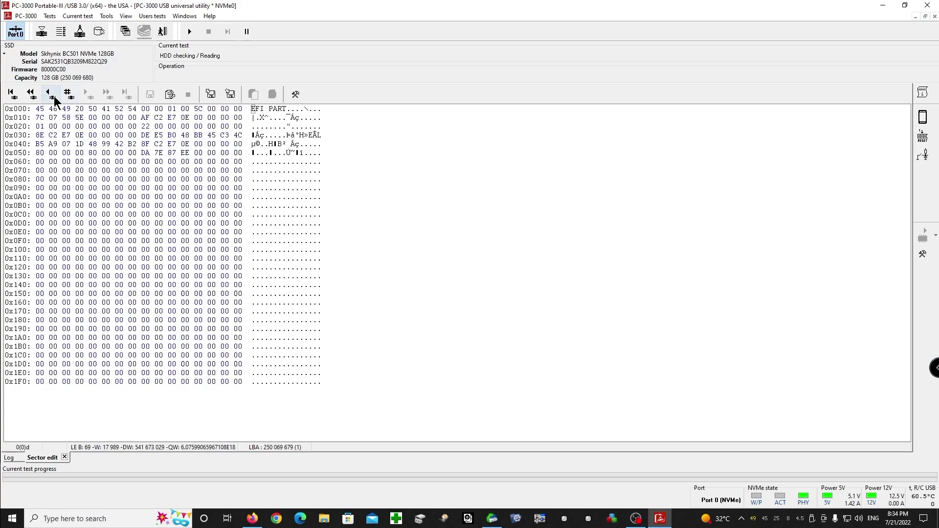
triple_click(53, 98)
triple_click(53, 98)
triple_click(53, 98)
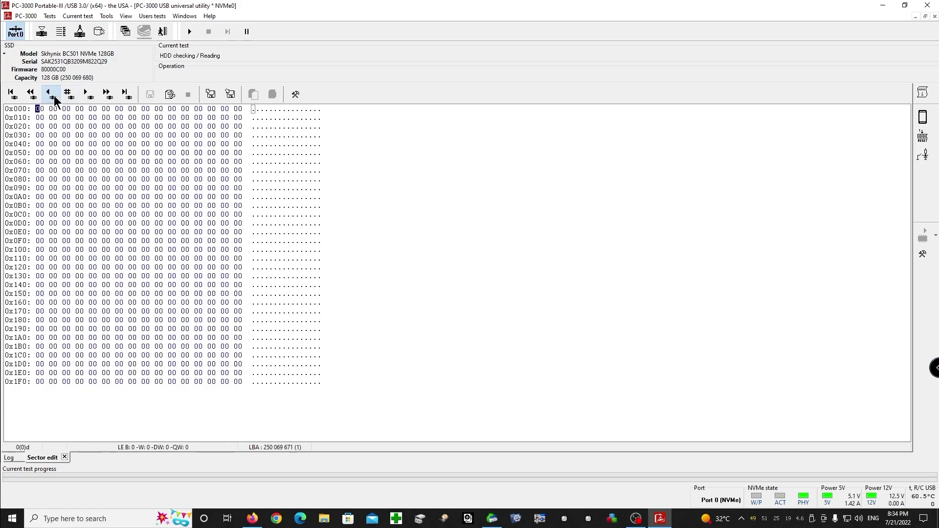
click(185, 16)
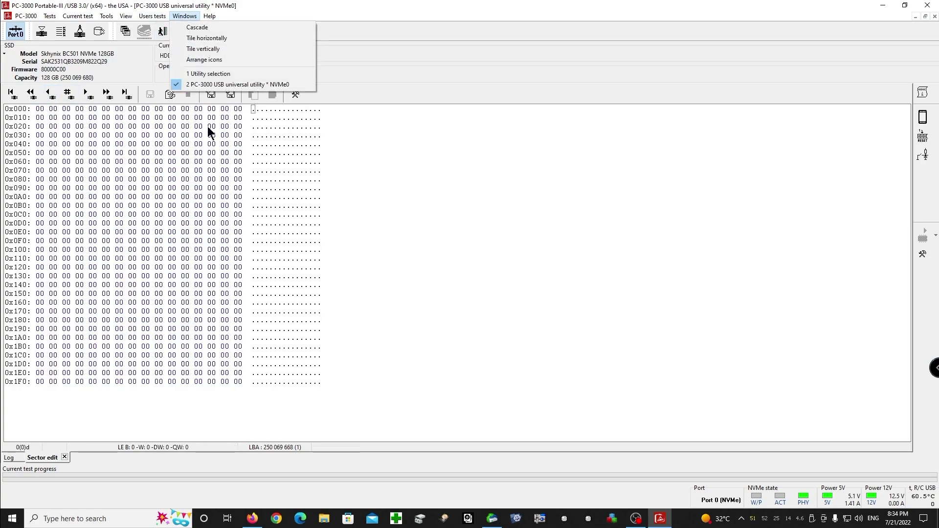
- Create a new Data Extractor task with its folder renamed to NewSurface21.07
click(215, 74)
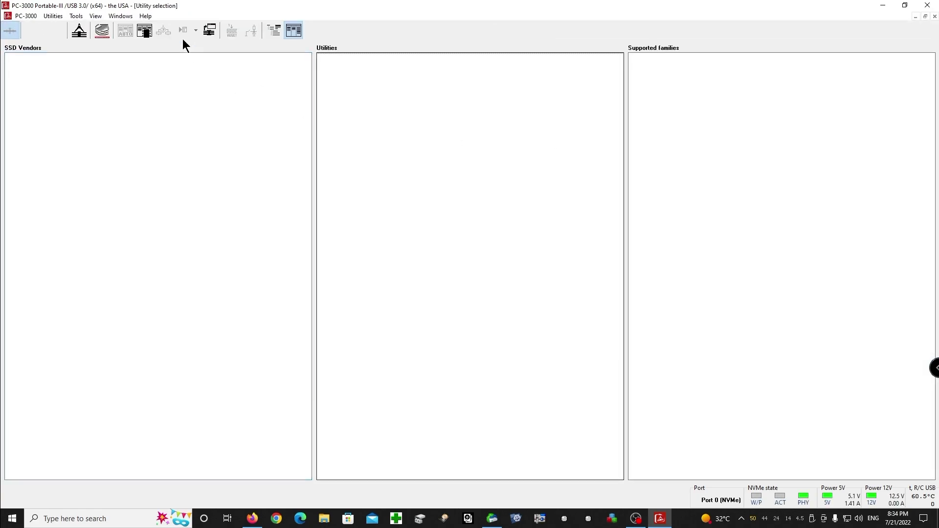
click(102, 32)
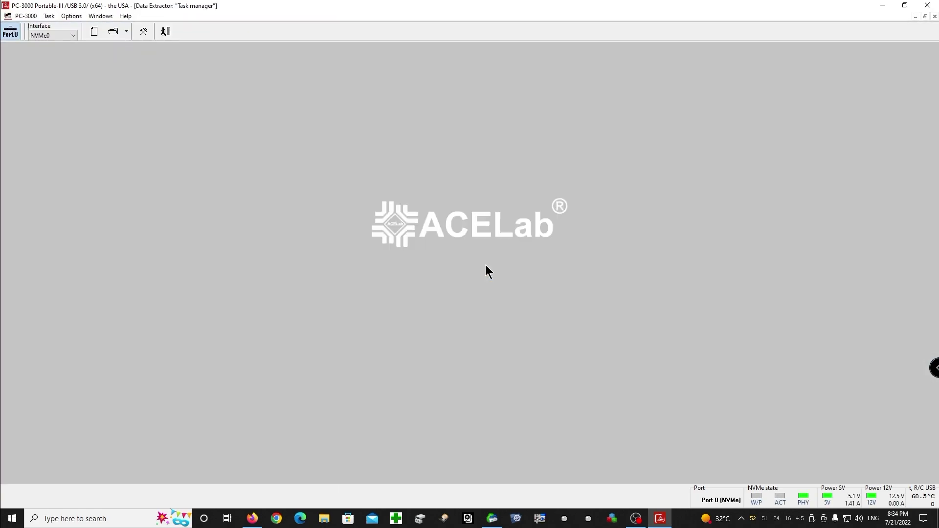
click(94, 31)
key(End)
key(BackSpace)
key(BackSpace)
key(BackSpace)
key(BackSpace)
text(S)
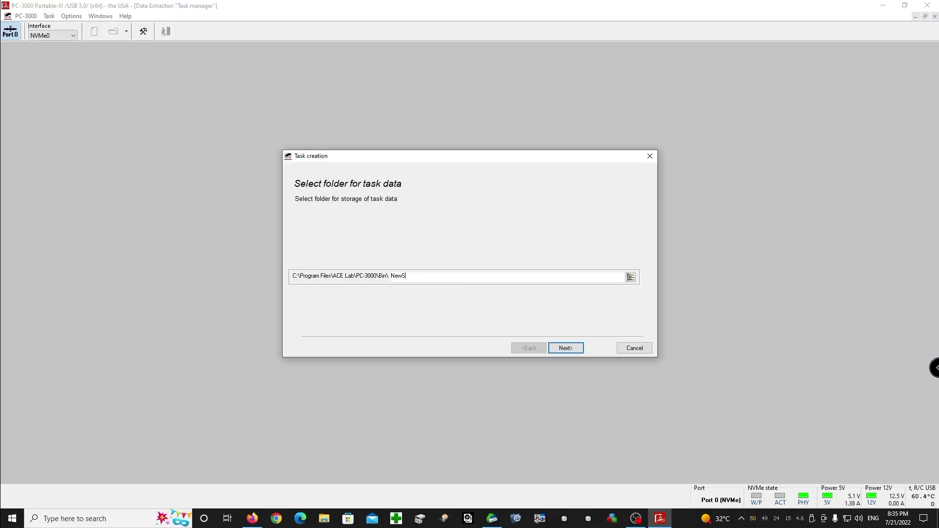
text(urface21.07)
- Pass source and options, choose TOSHIBA EXTERNAL_USB as destination, and finish the copy task
click(567, 346)
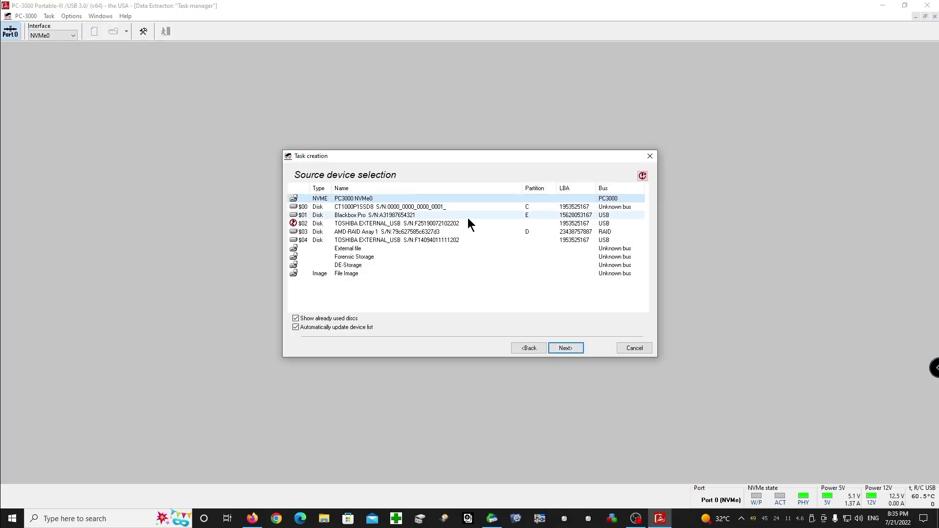
click(565, 347)
click(562, 348)
click(591, 221)
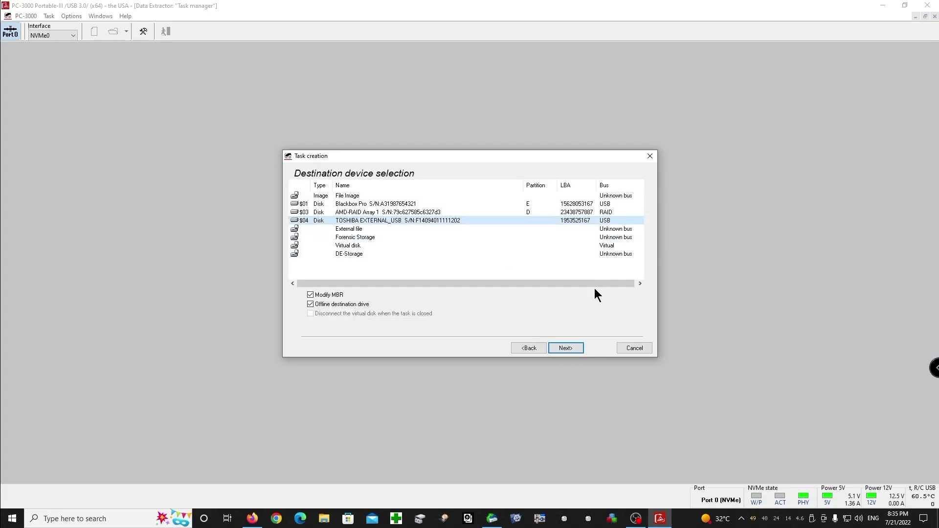
click(530, 347)
click(530, 348)
click(566, 348)
click(565, 348)
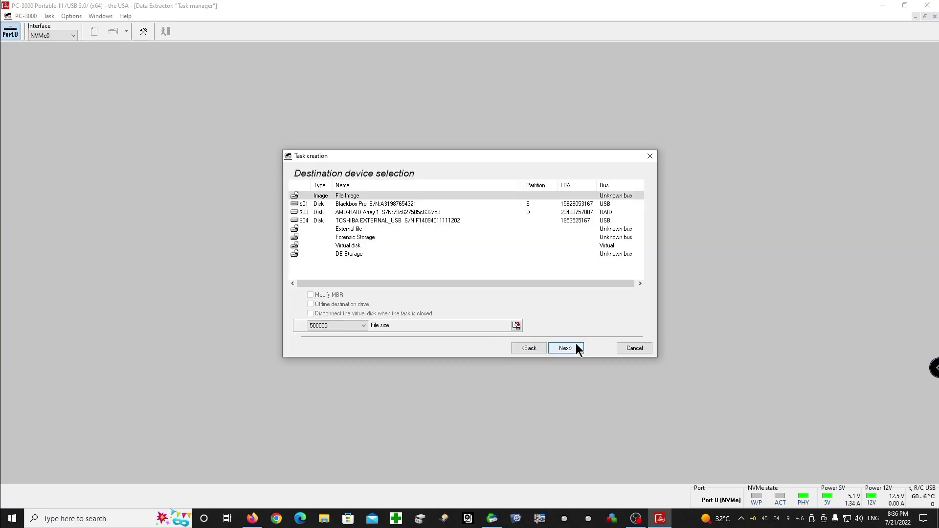
key(Down)
key(Down)
key(Down)
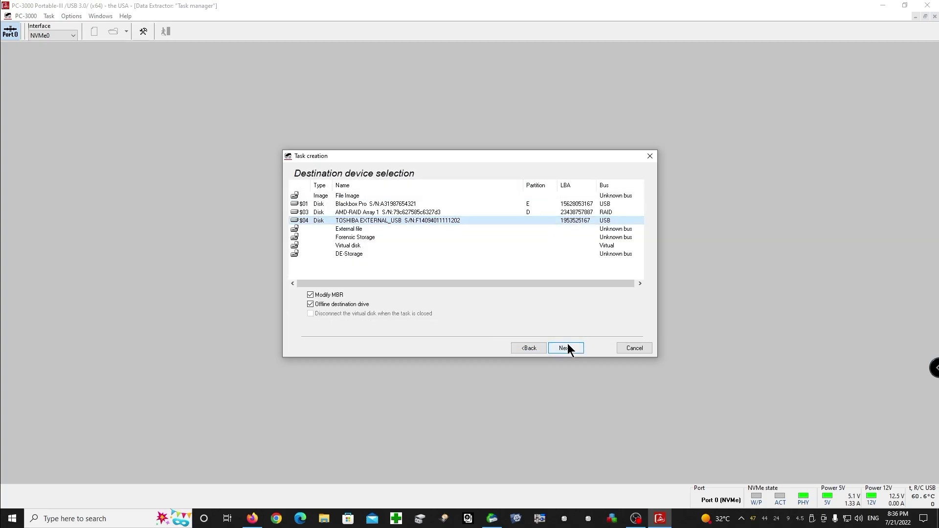
click(568, 345)
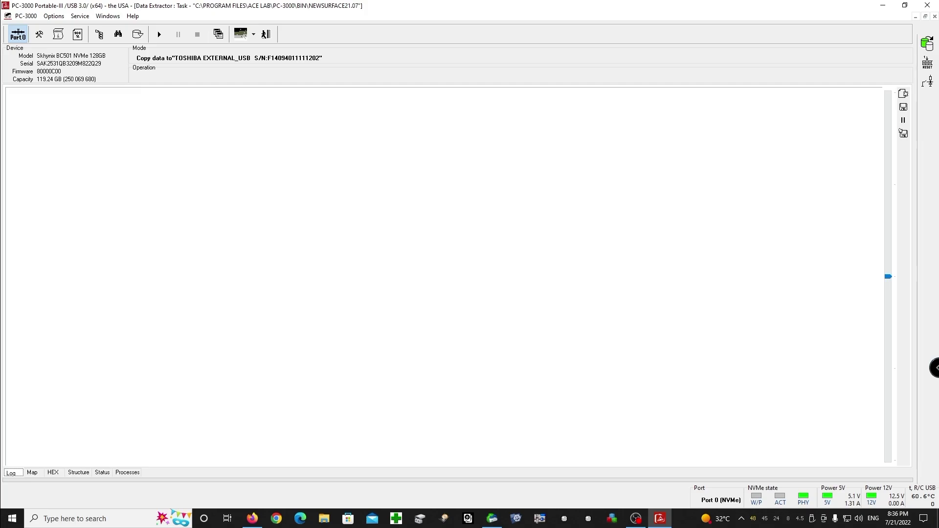
- Alt+Tab to Firefox and back to PC-3000's task folder tree showing PC3000 NVMe0
key(alt+Tab)
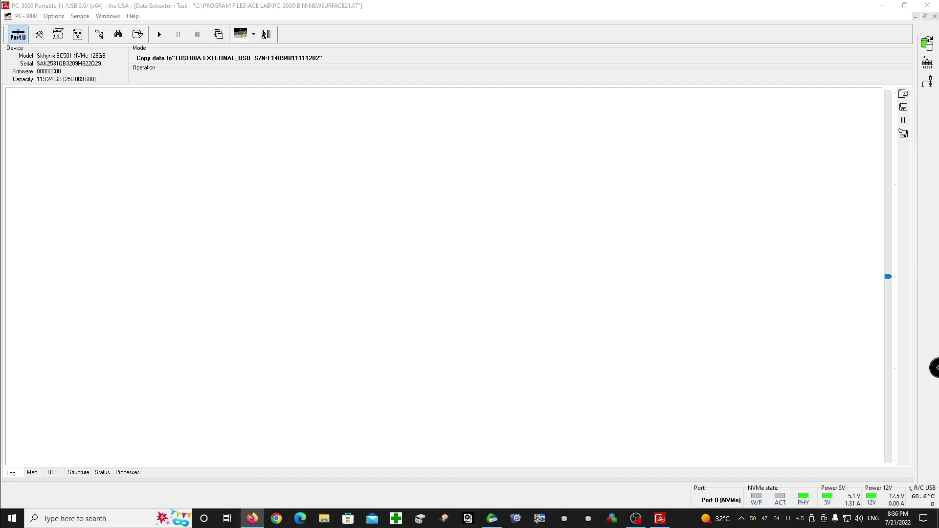
key(alt+Tab)
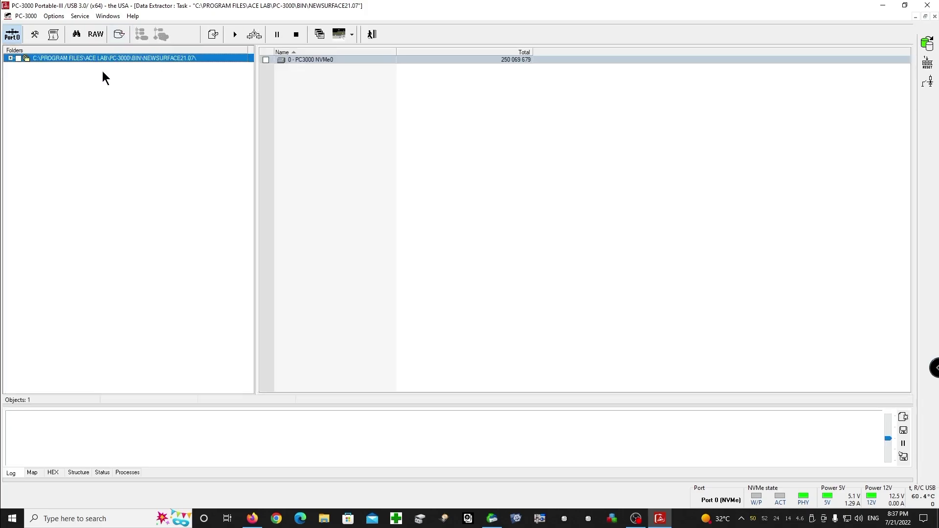
- Expand the task, drive and EFI GPT tree, then open the Basic data partition
click(11, 58)
click(19, 66)
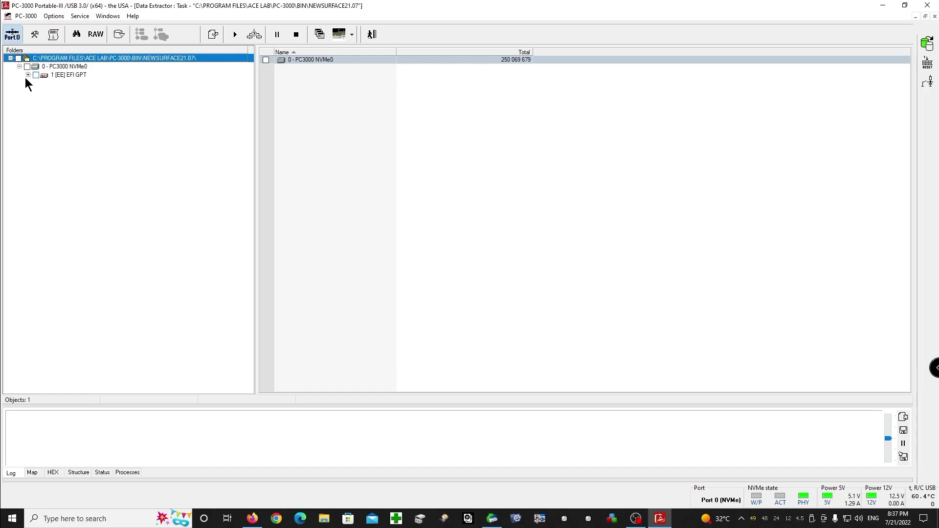
click(27, 75)
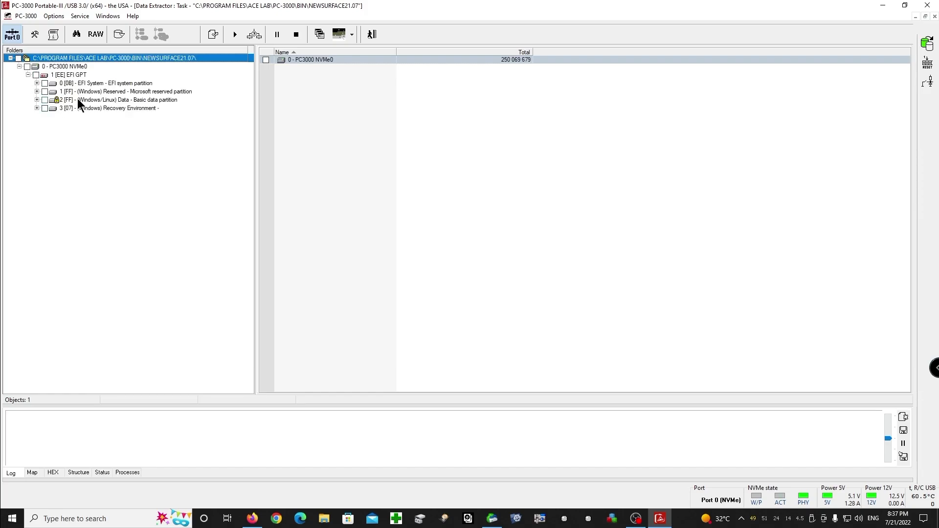
click(77, 99)
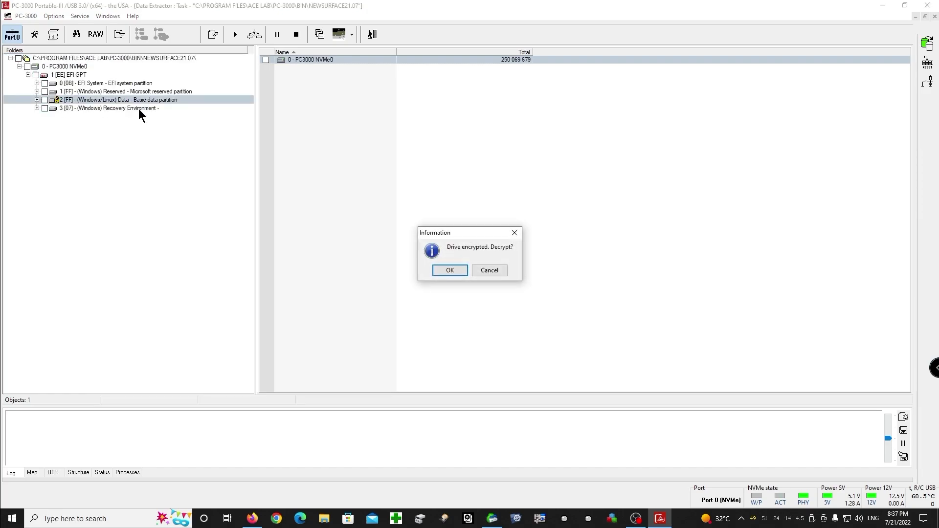
- Agree to decrypt and unlock the partition by pasting the BitLocker recovery key
click(461, 272)
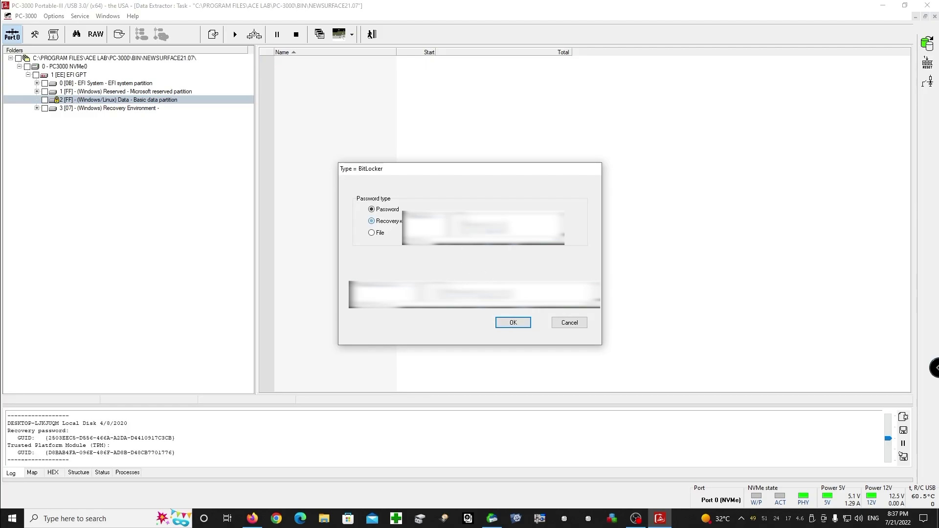
click(372, 220)
right_click(427, 306)
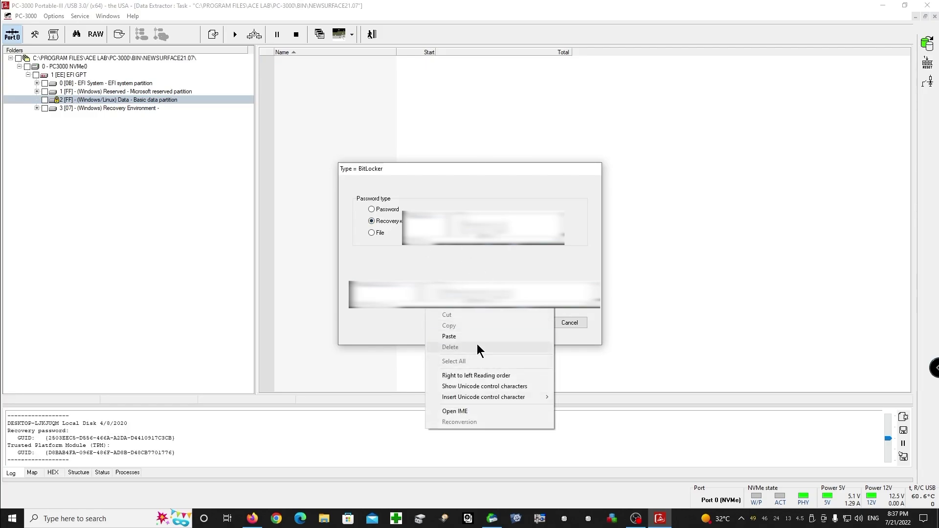
click(459, 336)
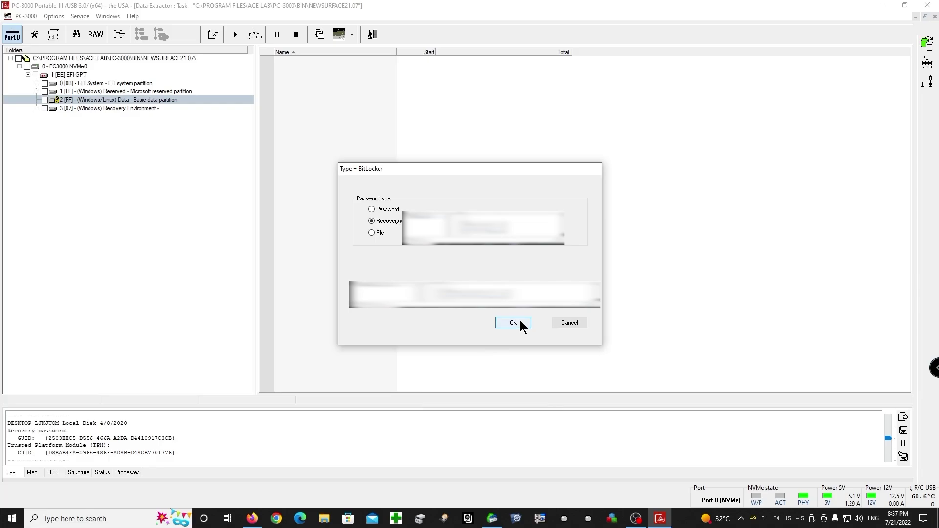
click(520, 323)
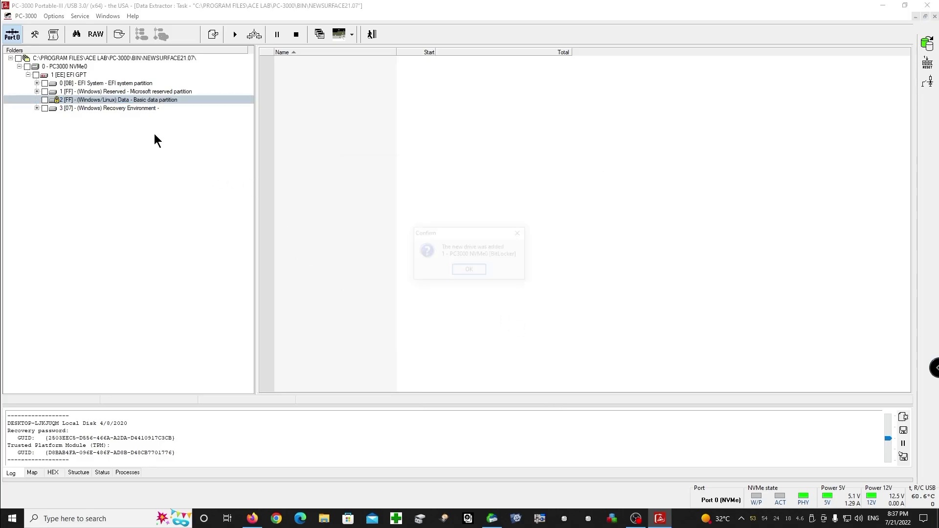
- Acknowledge the added BitLocker drive and expand its NTFS Local Disk to list Root's 30 items
click(470, 269)
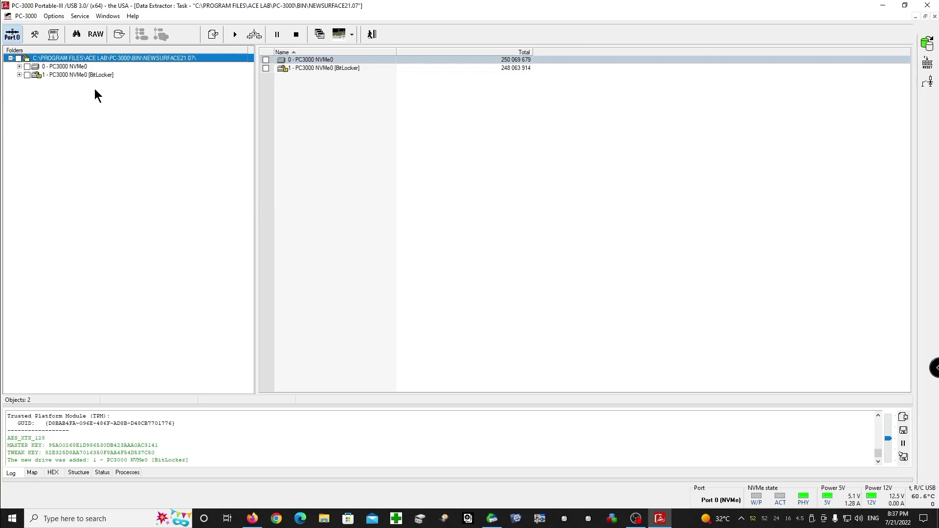
click(57, 74)
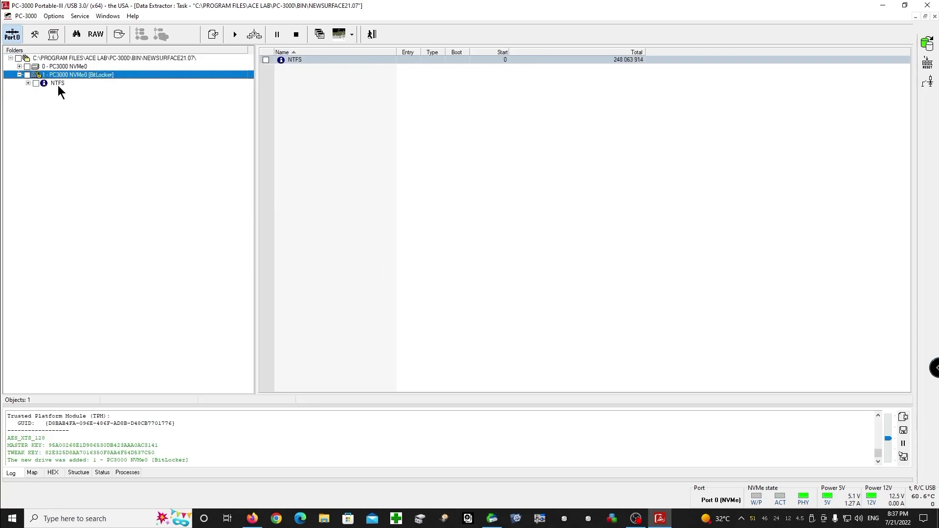
click(58, 84)
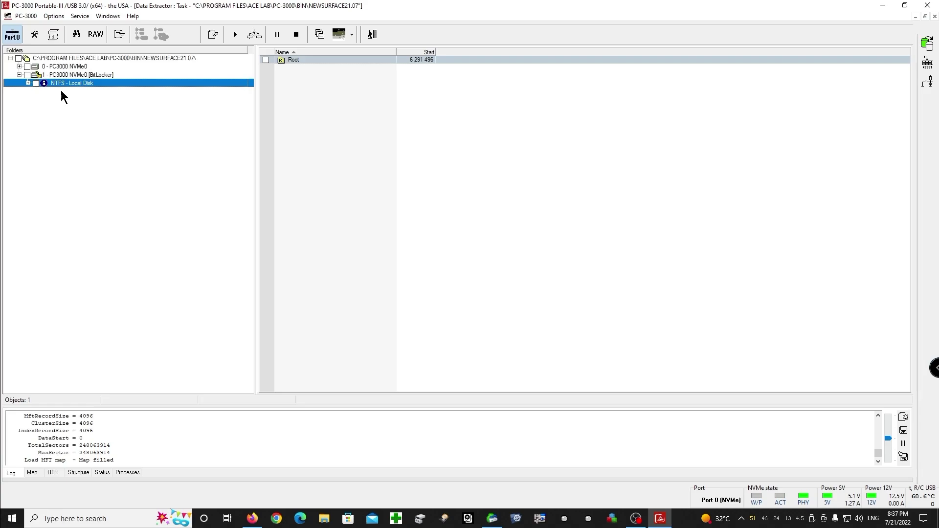
click(29, 83)
click(36, 92)
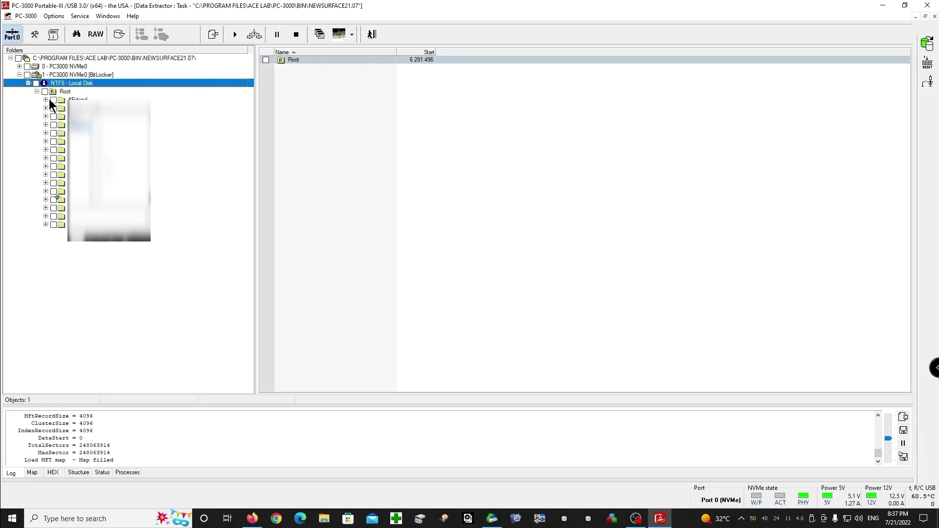
click(83, 92)
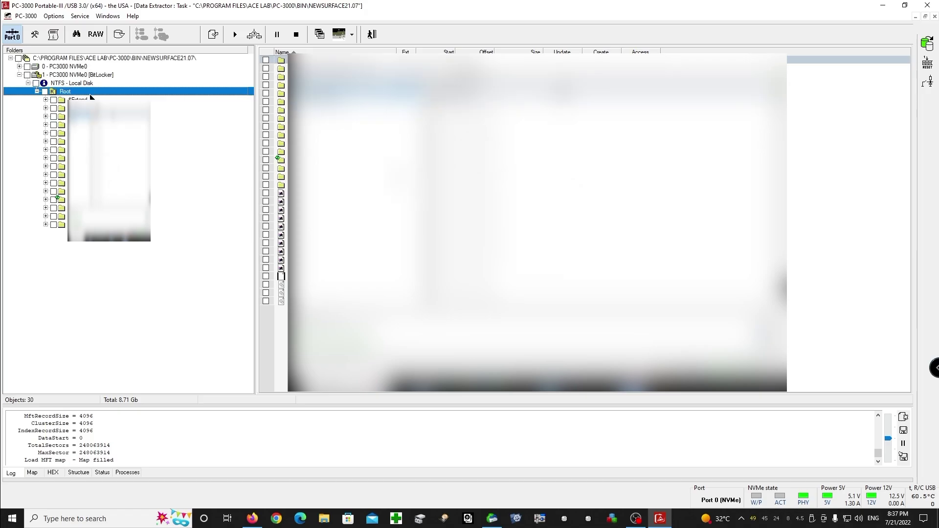
- Open the NTFS volume's used-sectors map and create a submap using drive info on PC3000 NVMe0
right_click(90, 93)
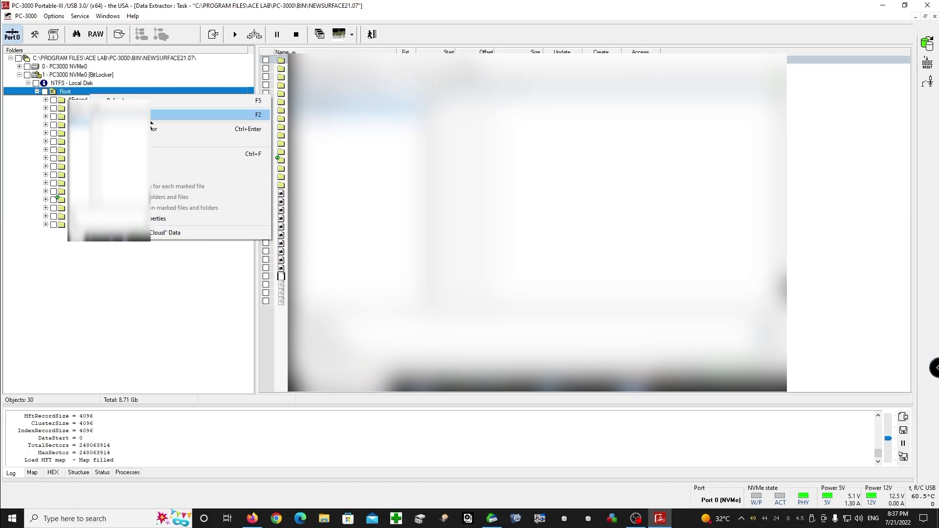
click(76, 84)
click(76, 83)
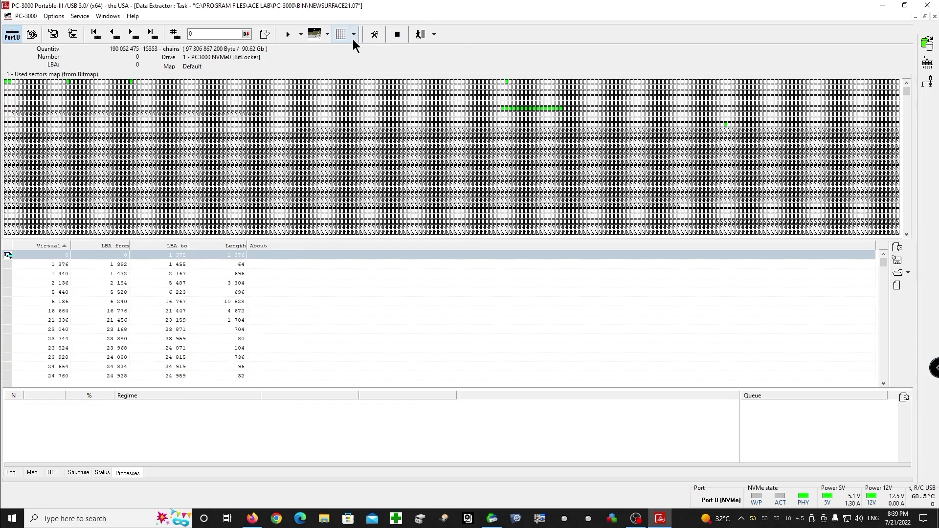
click(354, 36)
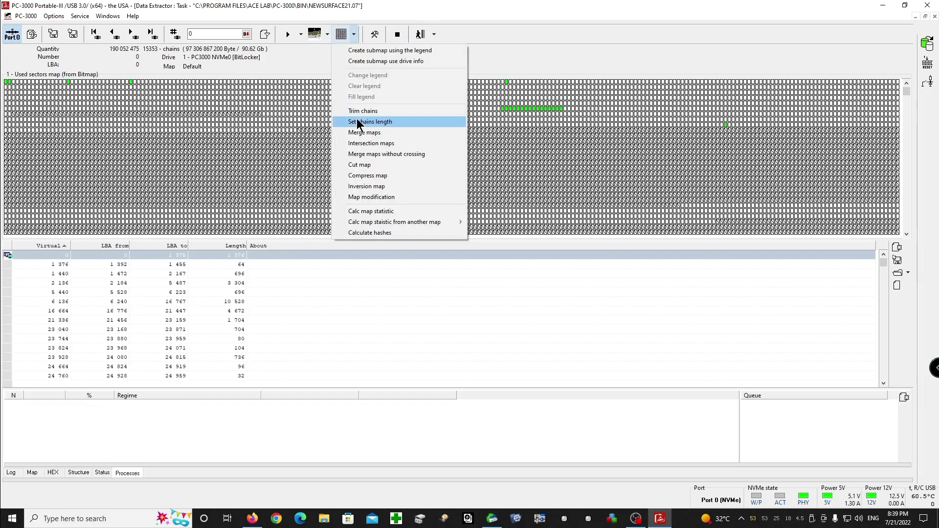
click(390, 65)
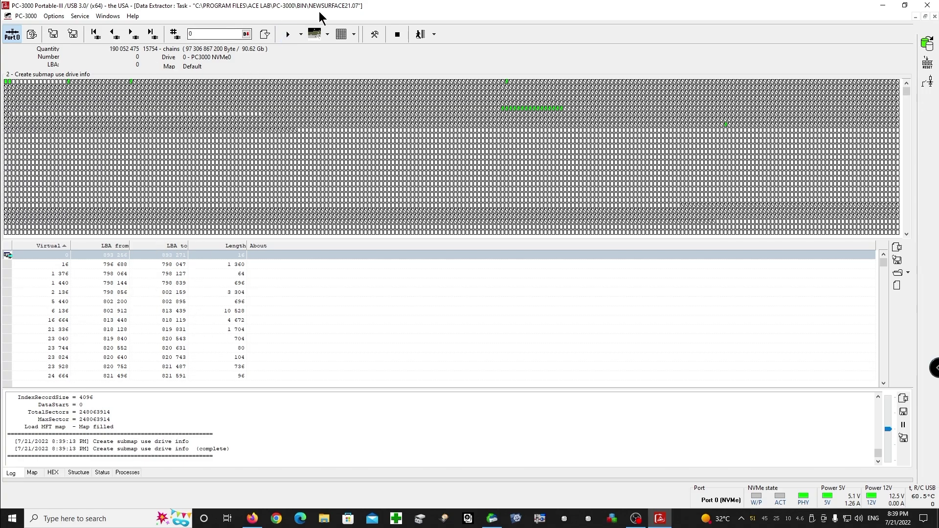
- Run Make copy of object data and monitor it through the Status and Map tabs
click(287, 37)
click(327, 52)
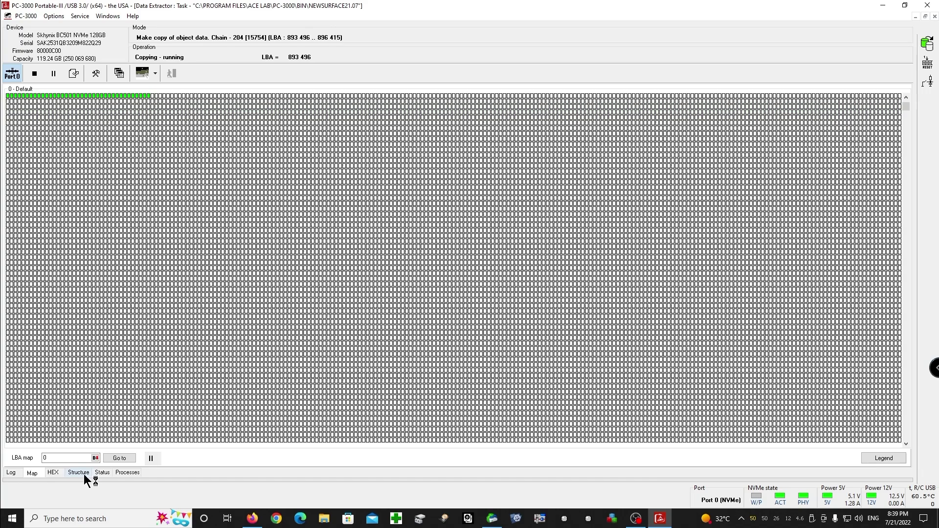
click(101, 472)
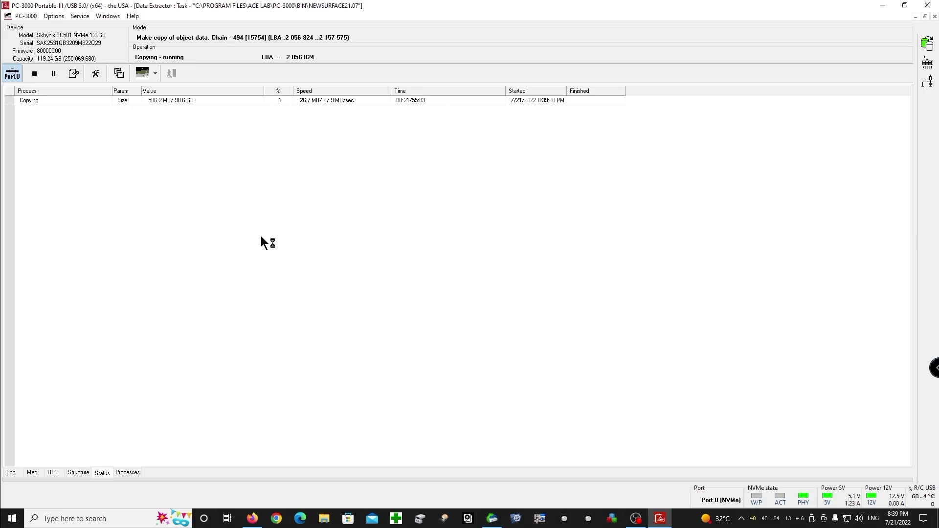
click(33, 473)
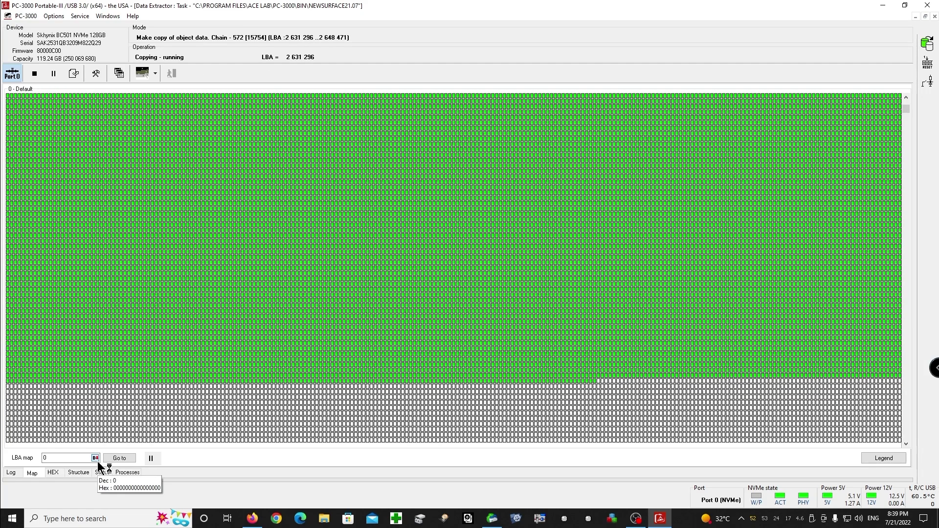
click(103, 473)
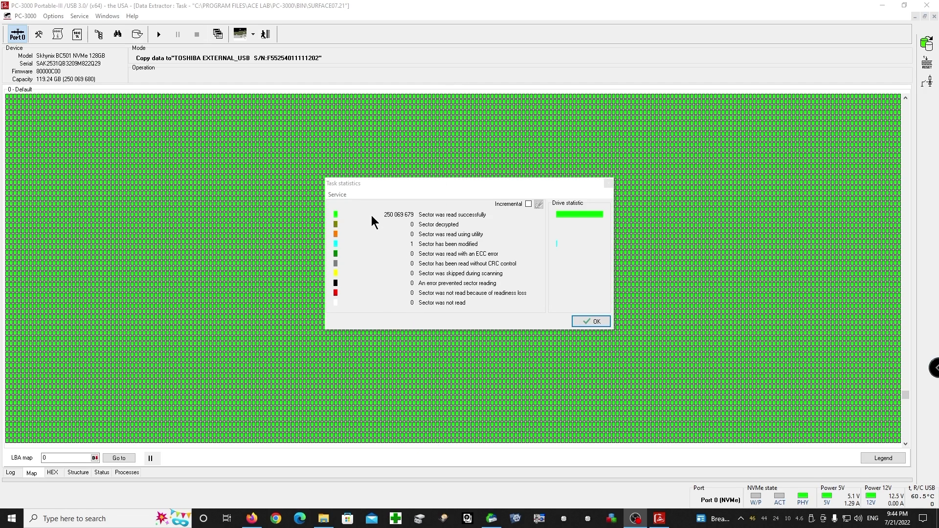
- Close Task statistics and scroll the sector map to confirm every sector is green
click(585, 322)
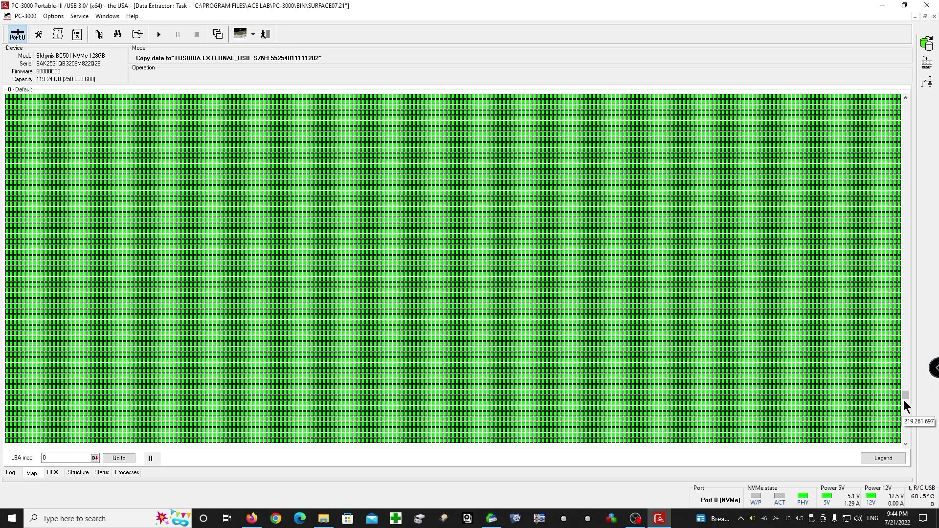
mouse_move(905, 317)
mouse_down()
mouse_move(903, 259)
mouse_move(904, 320)
mouse_up()
click(324, 521)
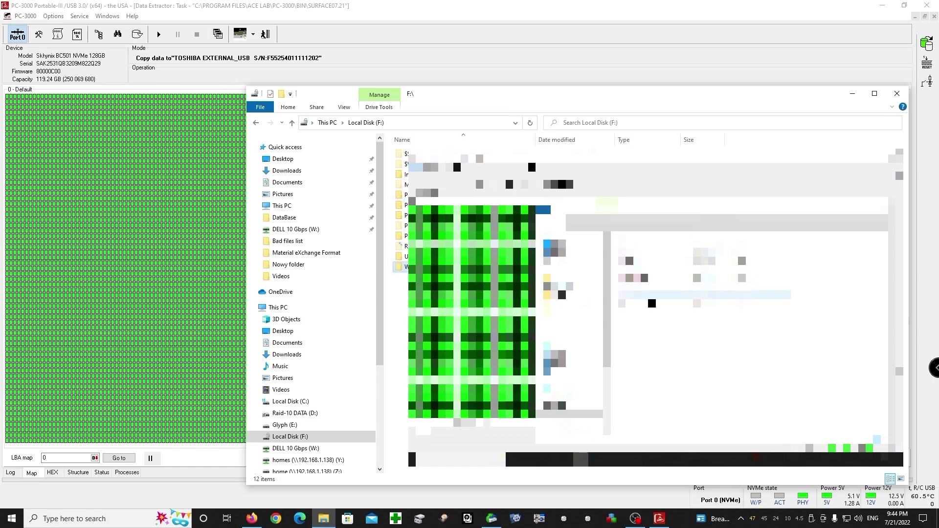
double_click(651, 268)
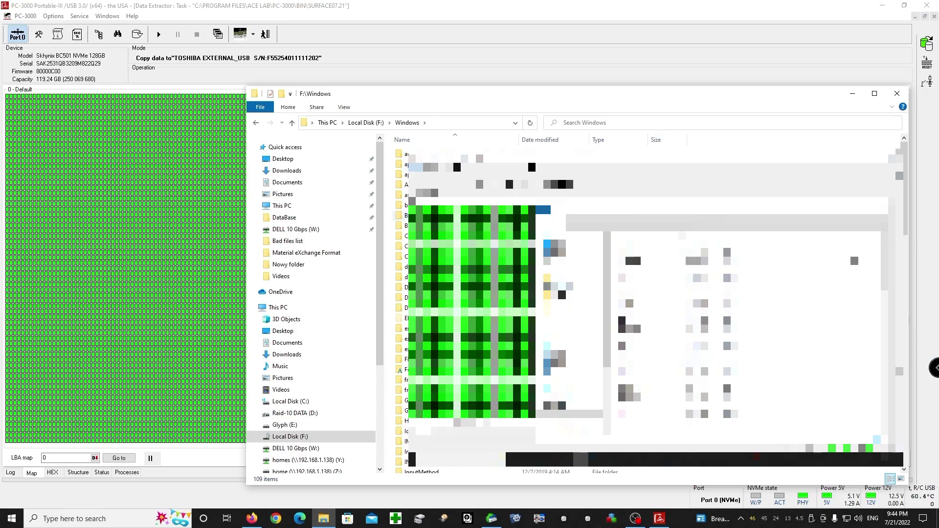
drag(691, 89, 608, 64)
scroll(489, 269, down, 9)
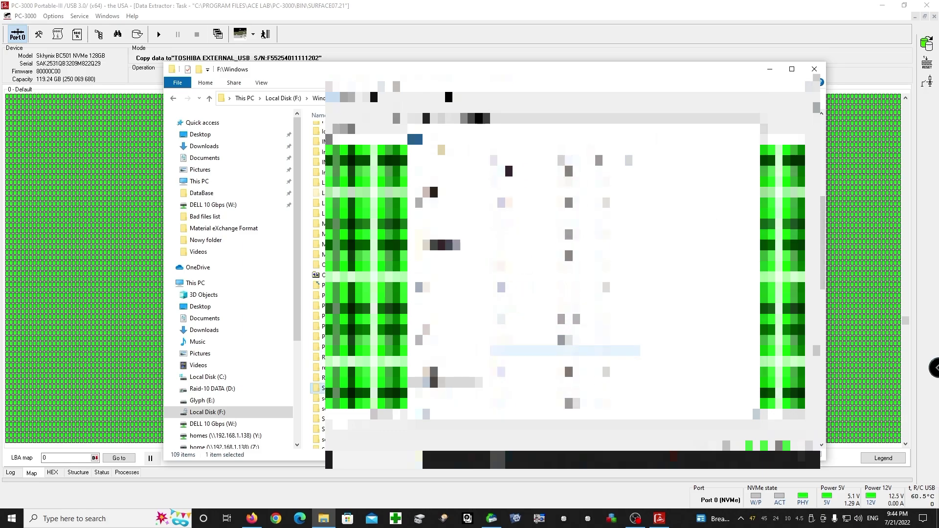
double_click(538, 388)
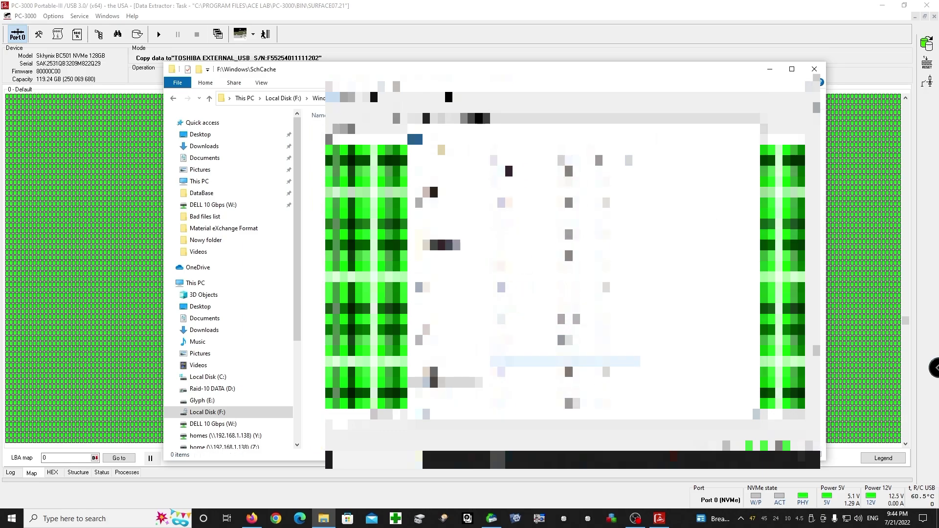
click(315, 101)
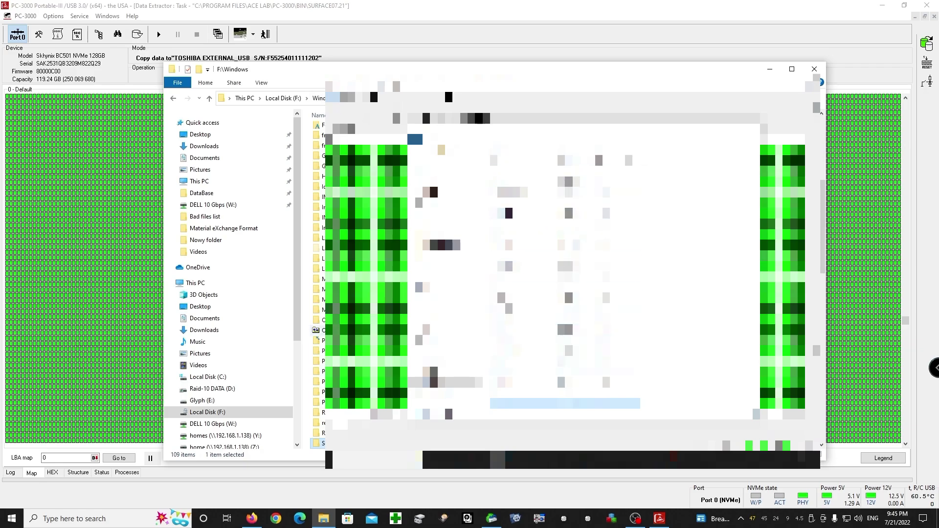
key(Up)
key(Up)
key(Up)
key(Up)
key(Up)
key(Up)
key(Return)
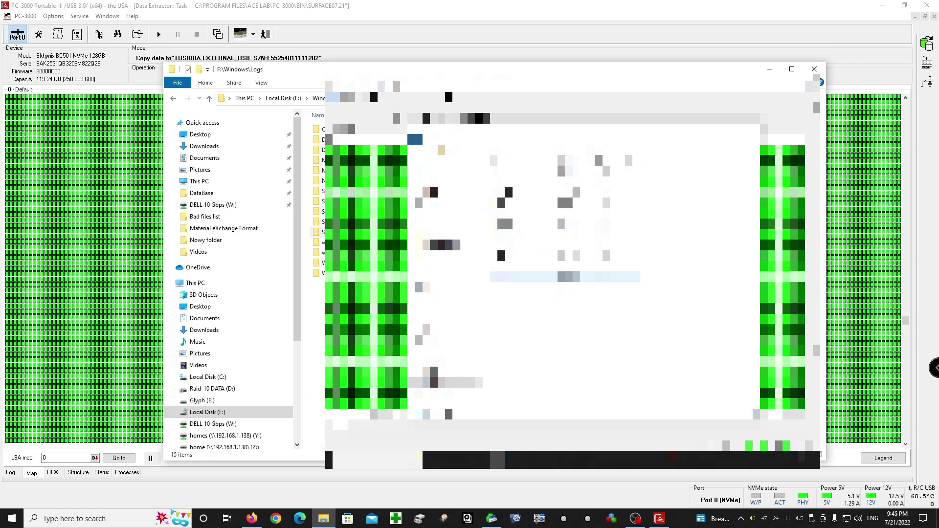
key(Down)
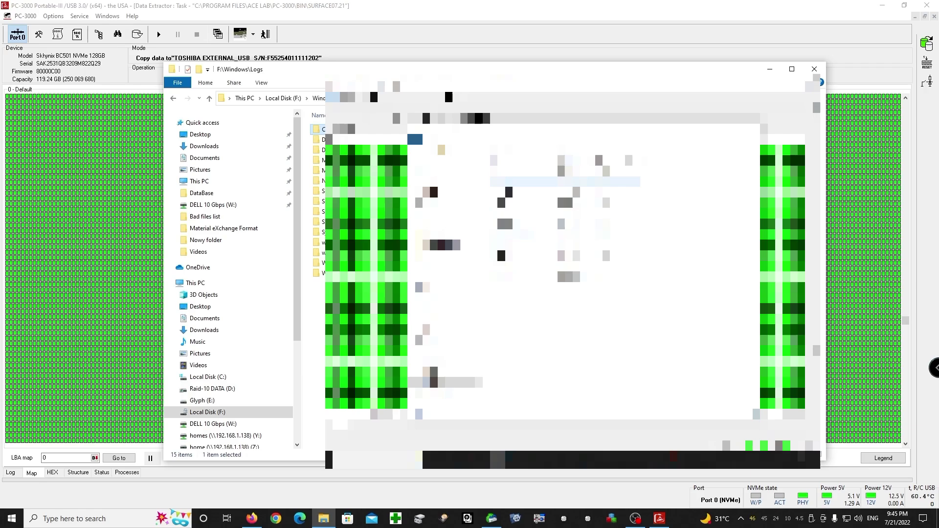
key(alt+Up)
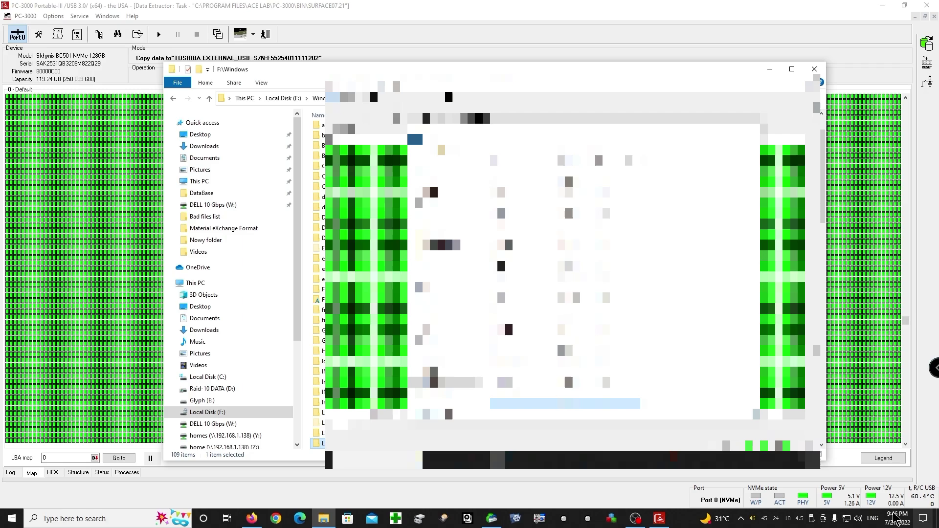
click(633, 30)
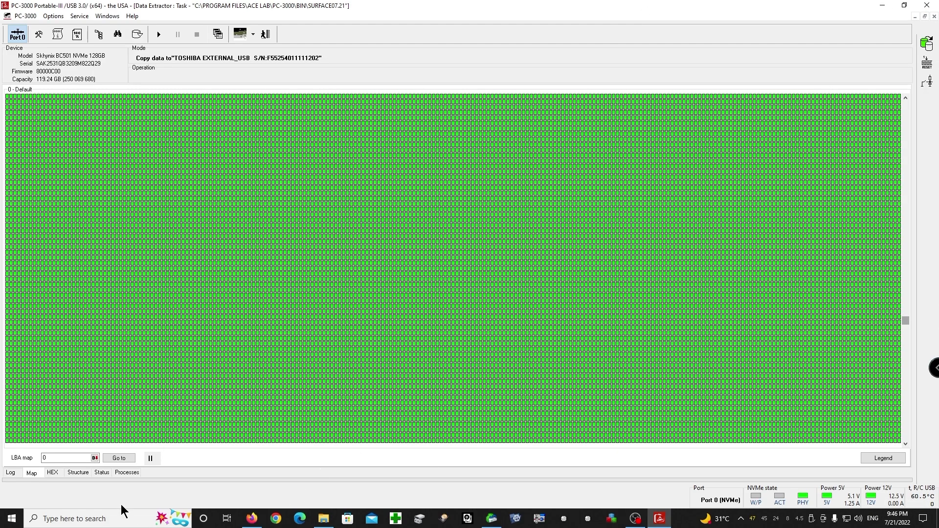